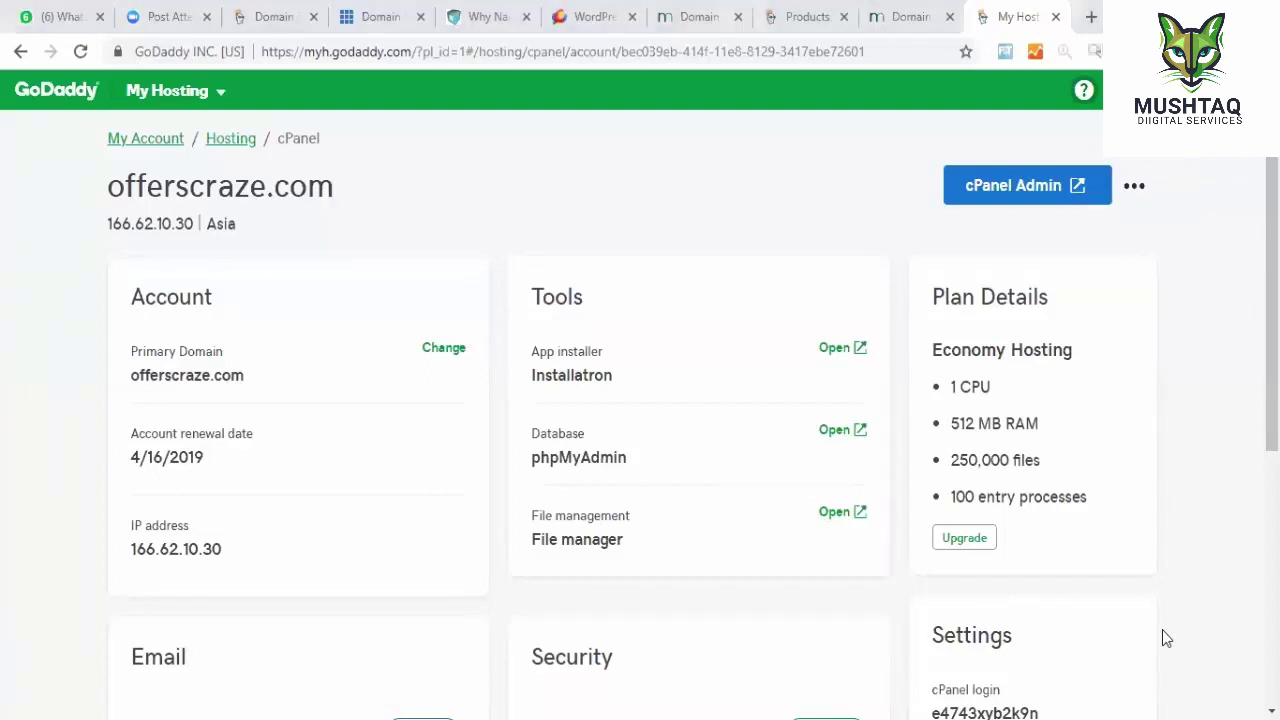
# - Return to the GoDaddy products list, open management of the Economy Linux Hosting plan for offerscraze.com, and launch its cPanel admin
pyautogui.click(19, 54)
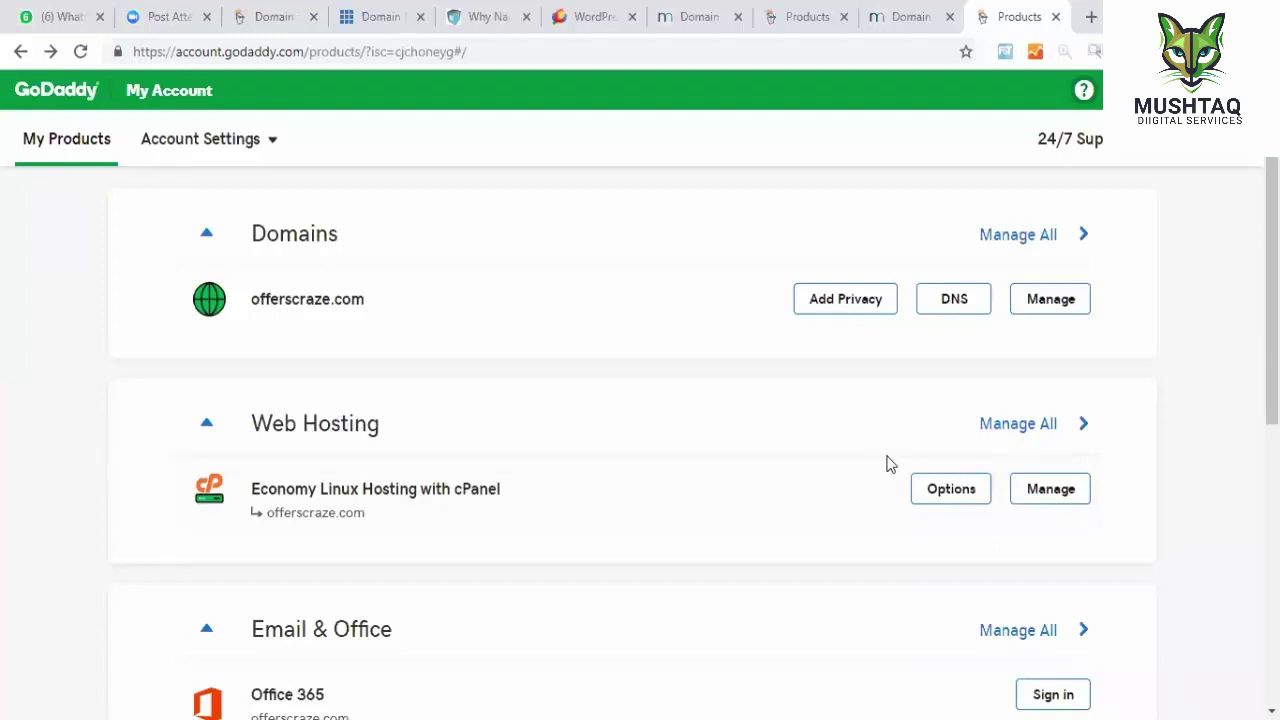
pyautogui.click(1035, 490)
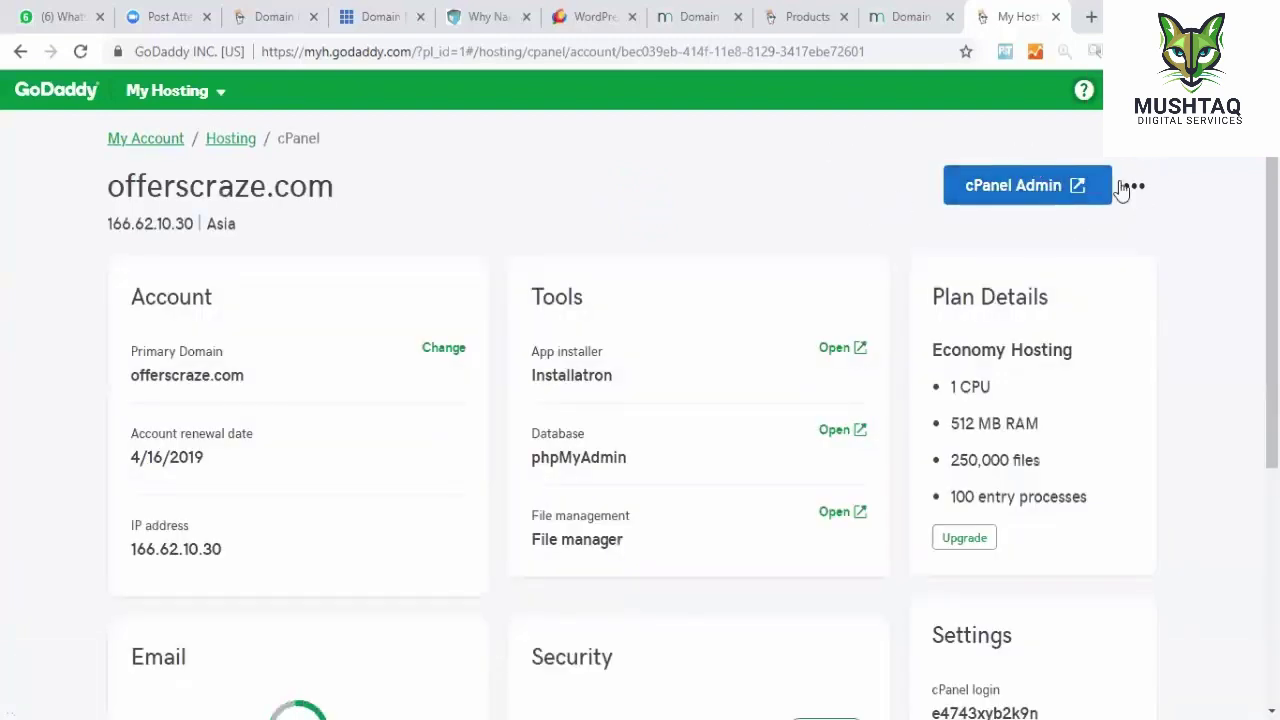
pyautogui.click(1051, 194)
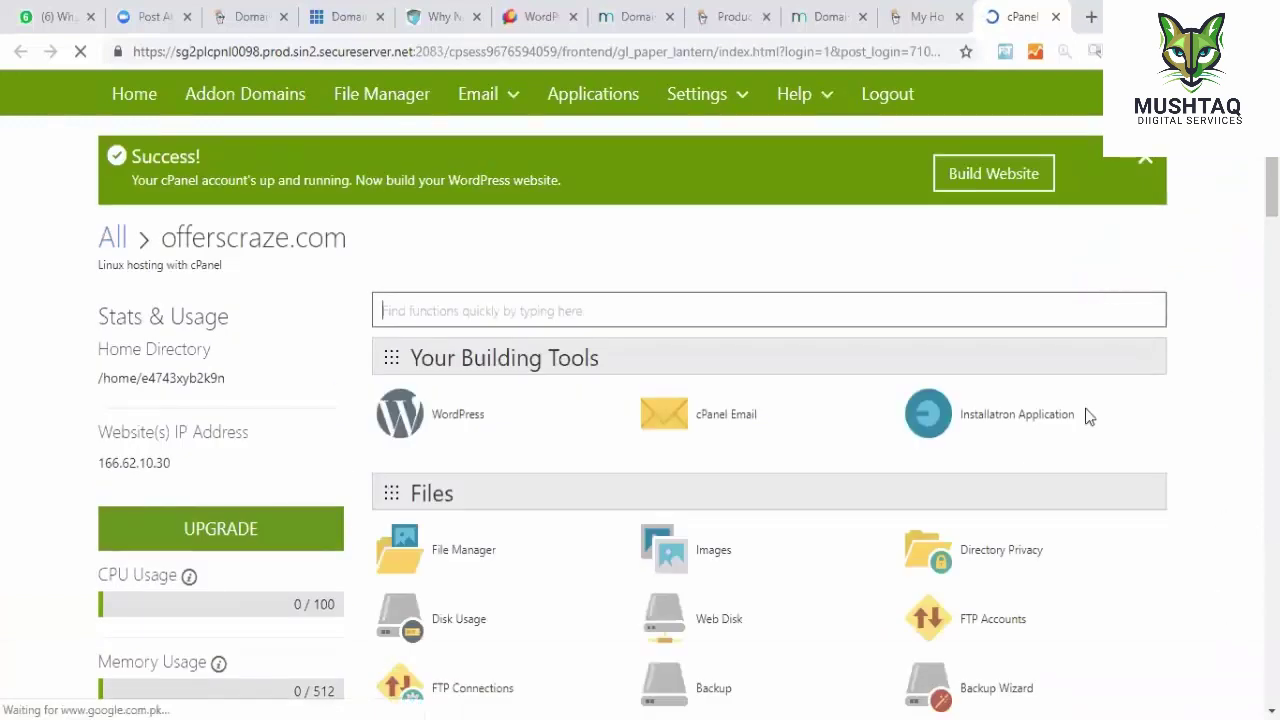
# - Examine the cPanel tool sections from Your Building Tools and Files through Databases, Domains, Metrics and Security
pyautogui.scroll(-2, 1220, 389)
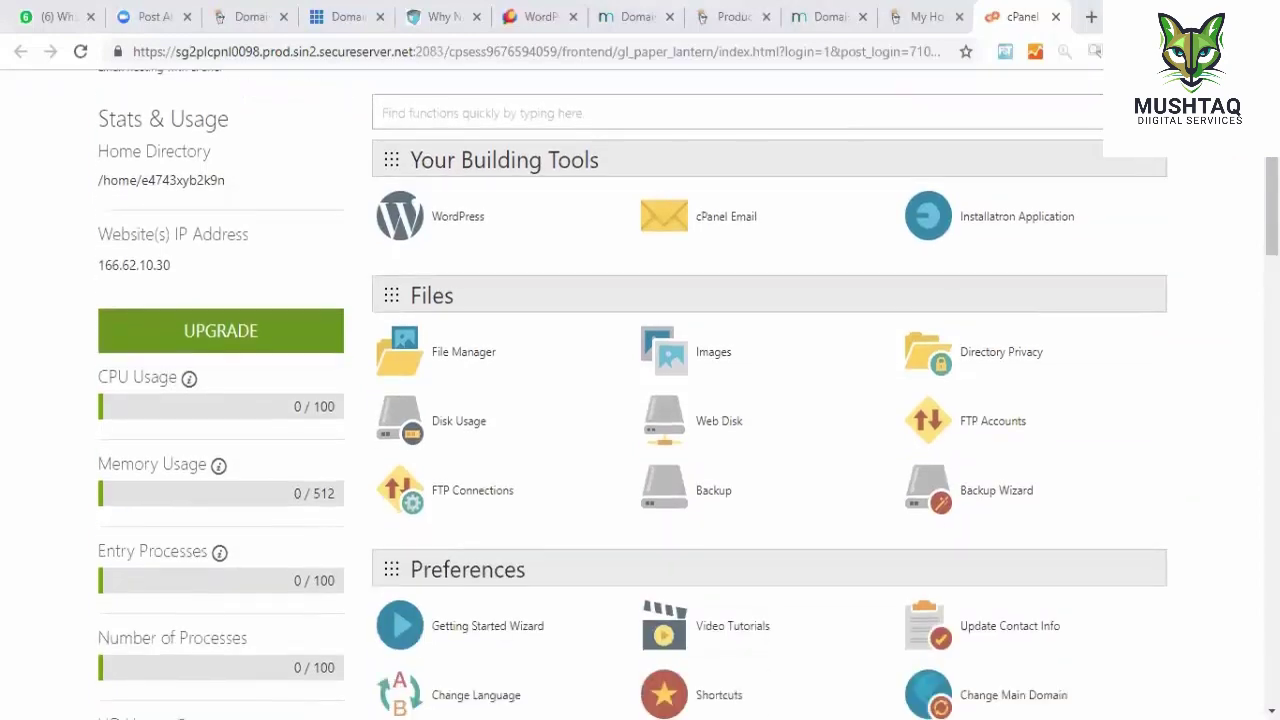
pyautogui.scroll(1, 1220, 389)
pyautogui.scroll(-1, 1220, 389)
pyautogui.scroll(-2, 770, 400)
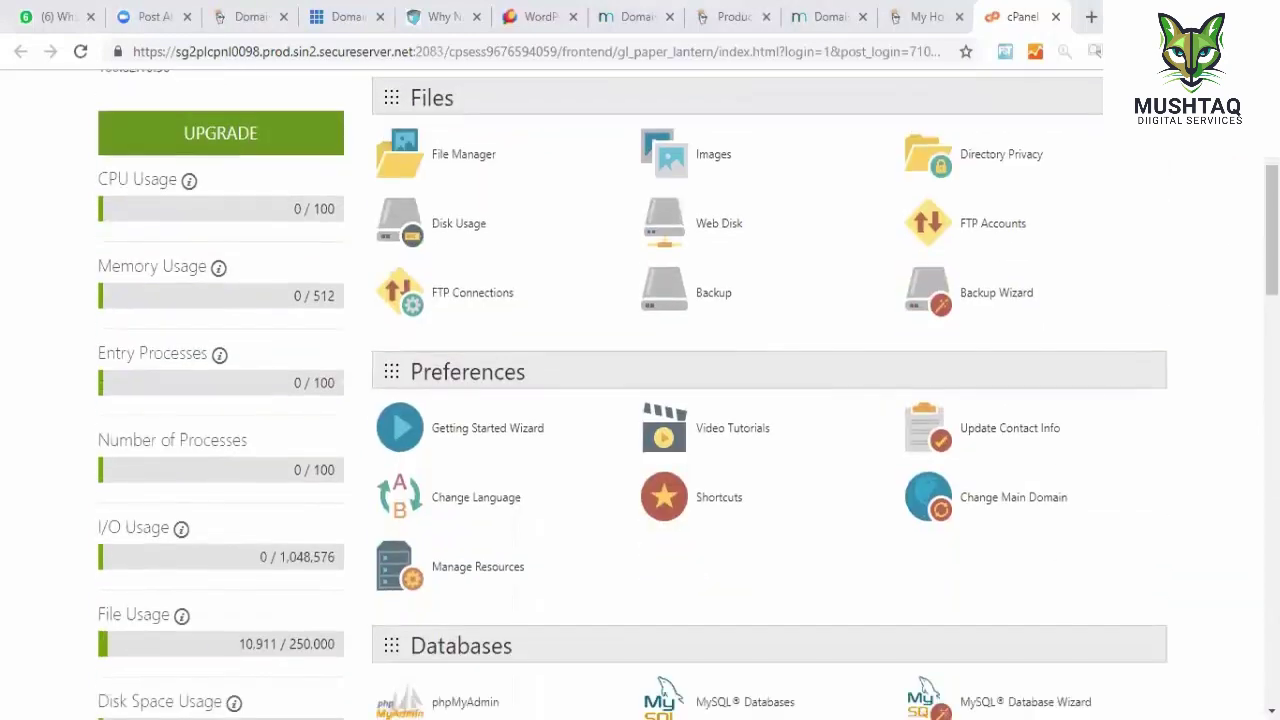
pyautogui.scroll(1, 770, 400)
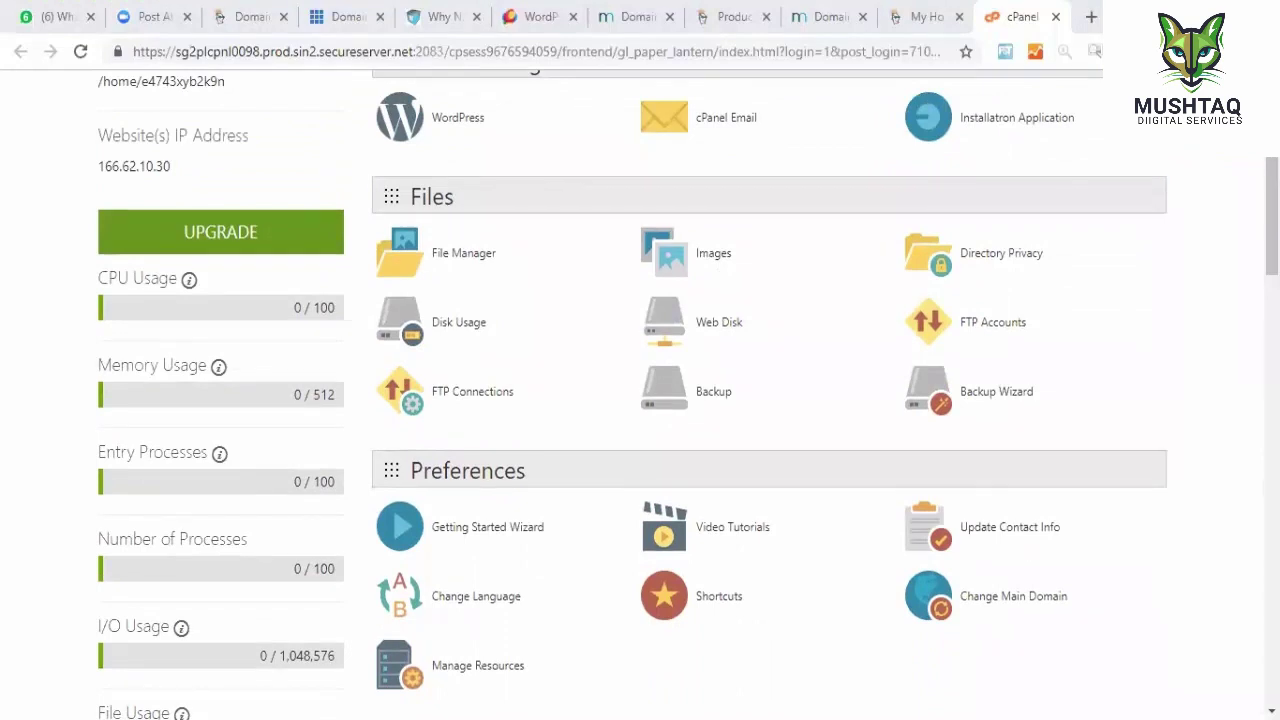
pyautogui.scroll(-2, 1246, 417)
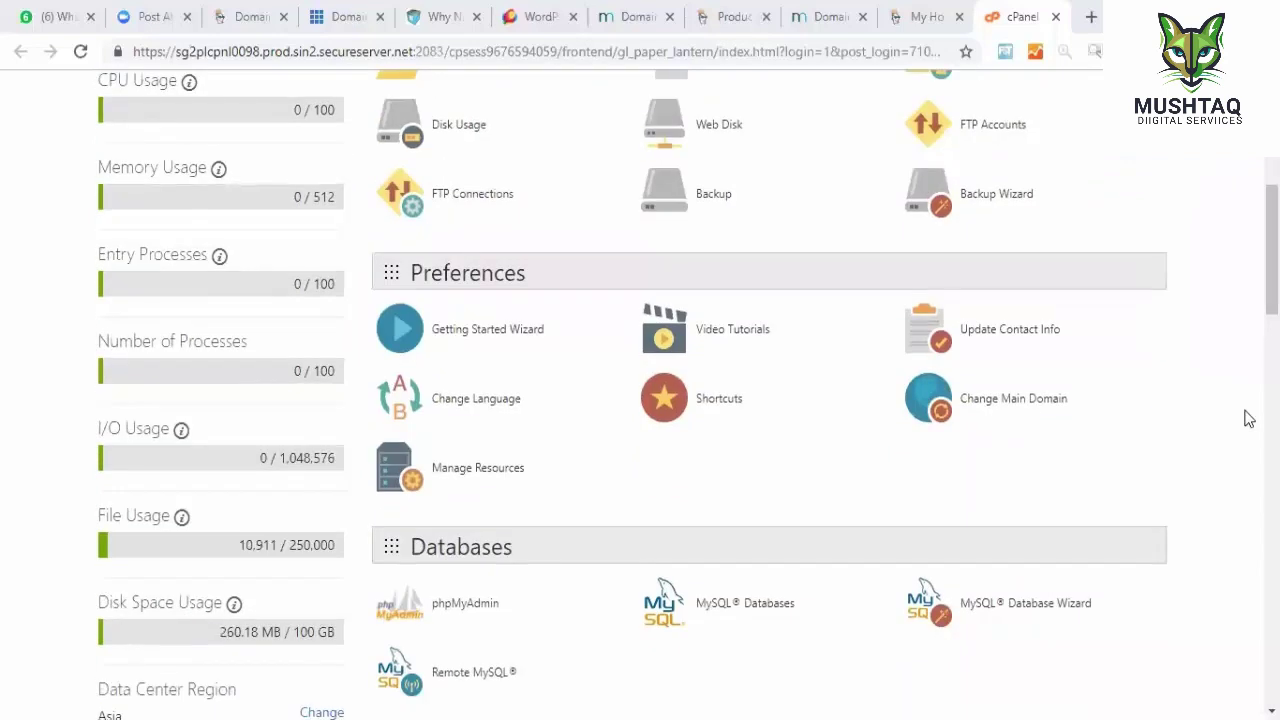
pyautogui.scroll(1, 1246, 417)
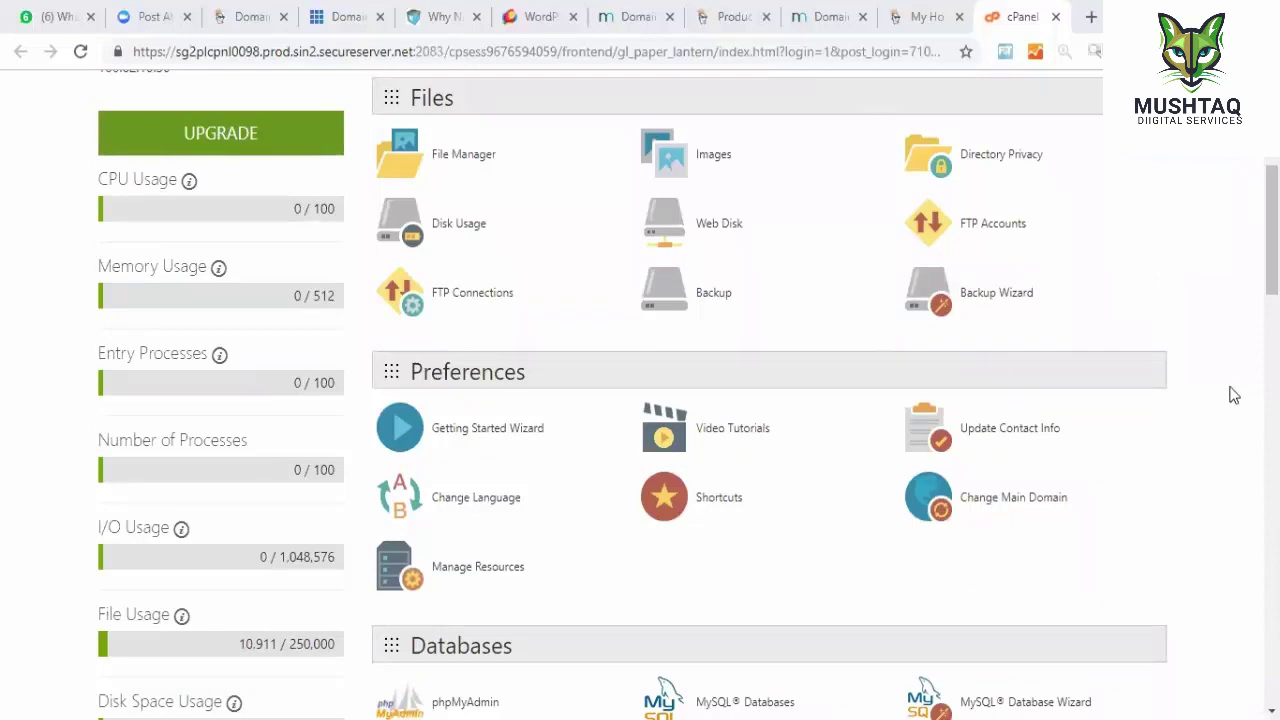
pyautogui.scroll(-6, 1234, 395)
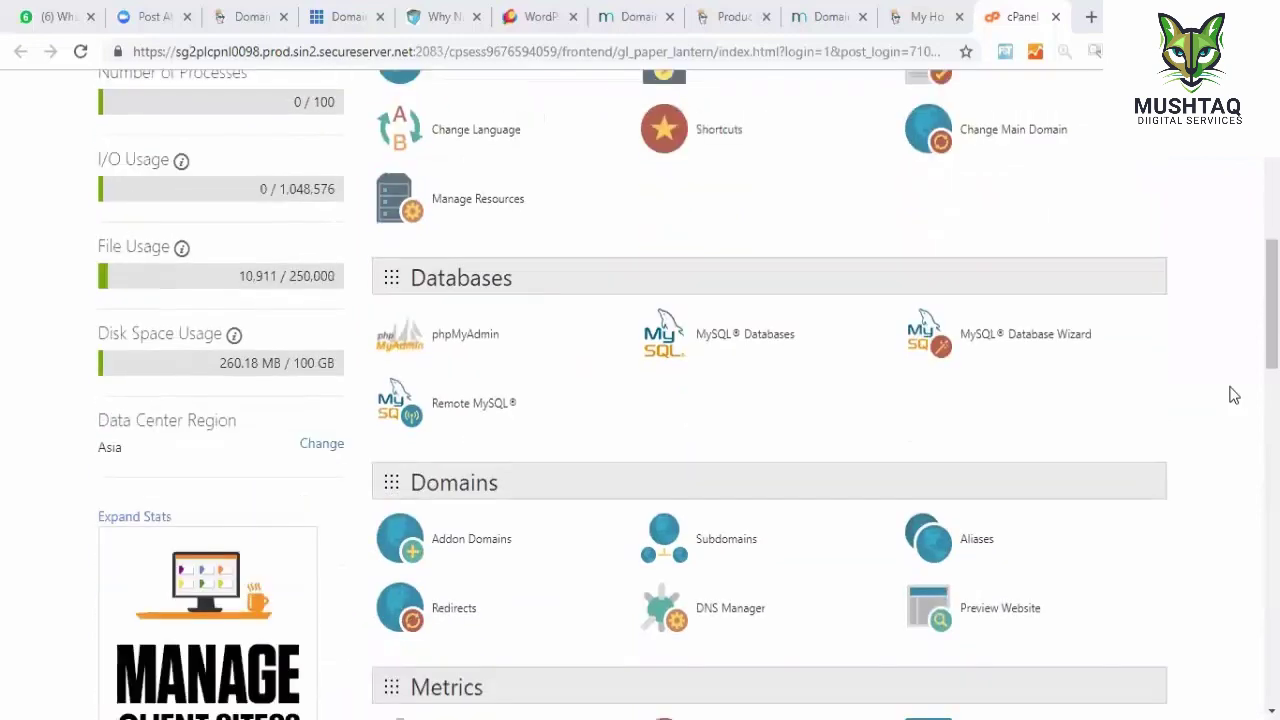
pyautogui.scroll(-4, 1234, 395)
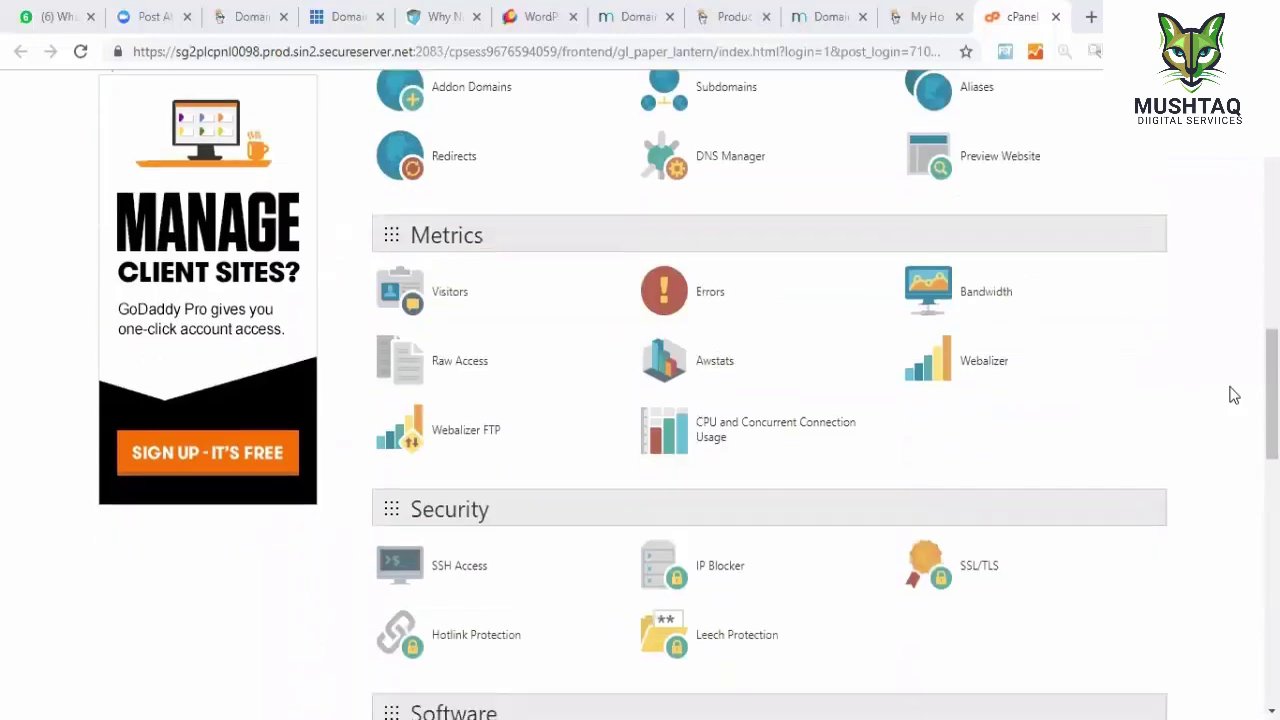
pyautogui.scroll(1, 1234, 395)
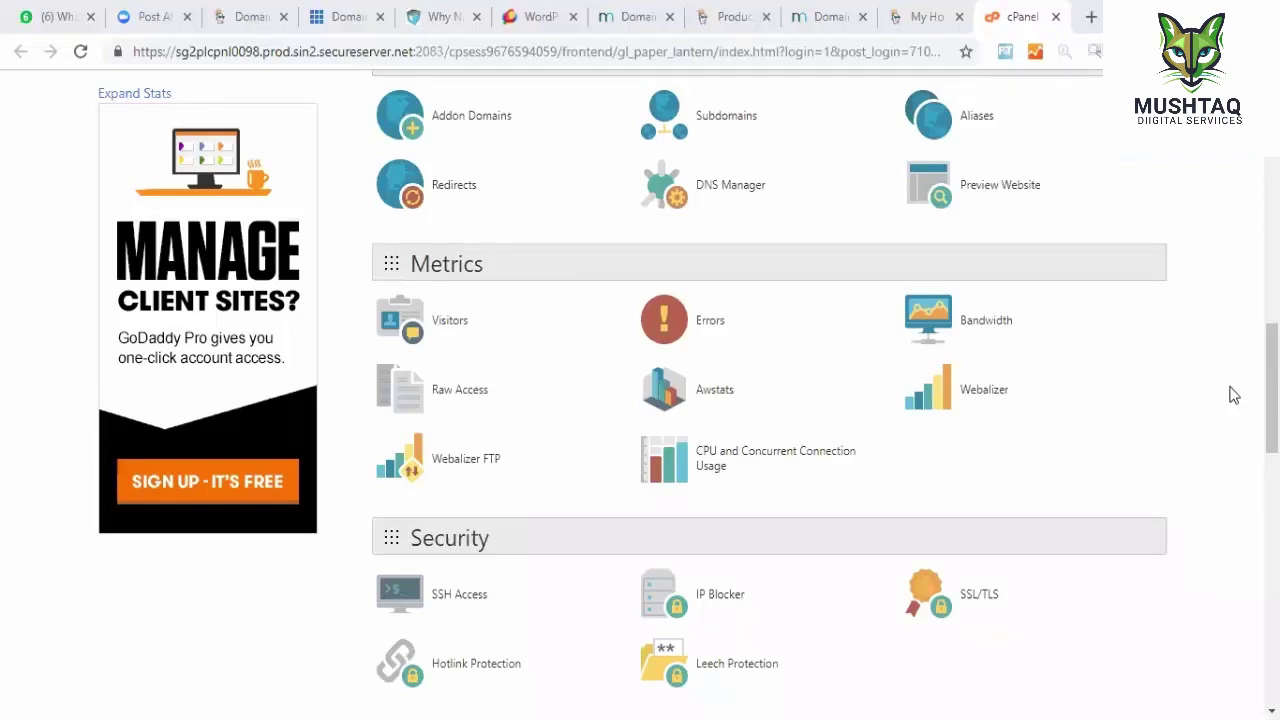
pyautogui.scroll(8, 1233, 395)
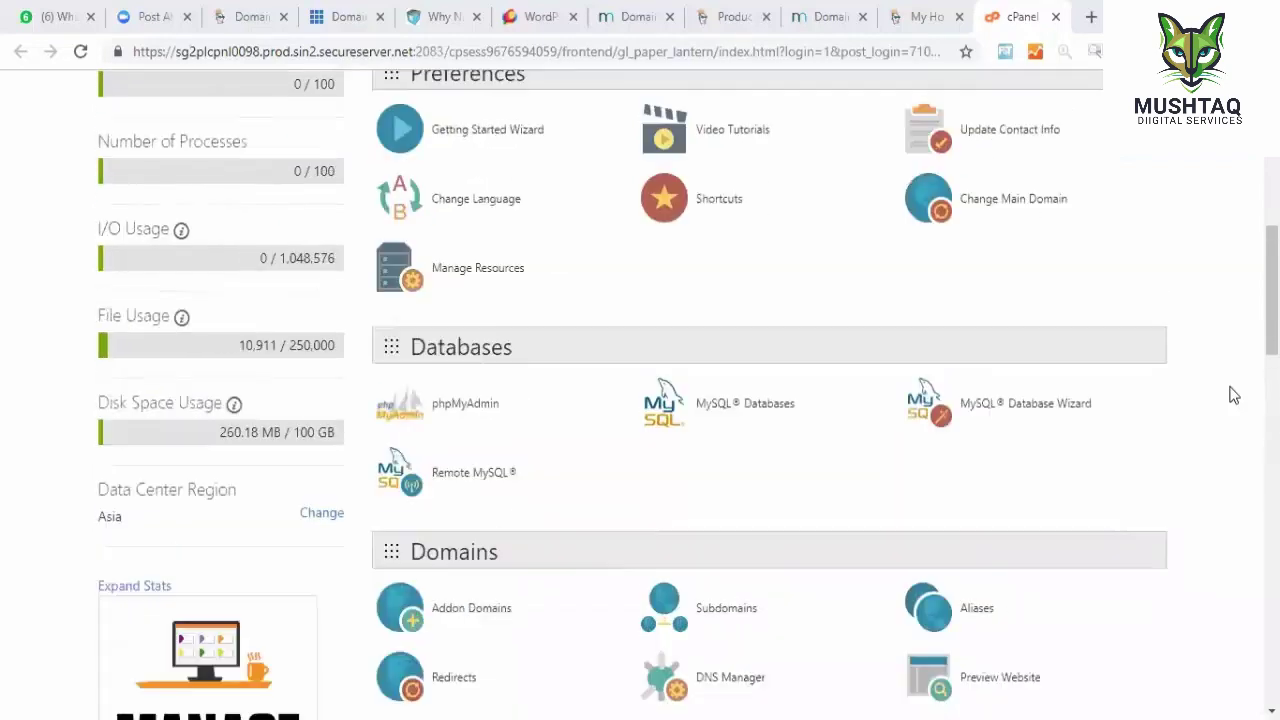
pyautogui.scroll(3, 1233, 395)
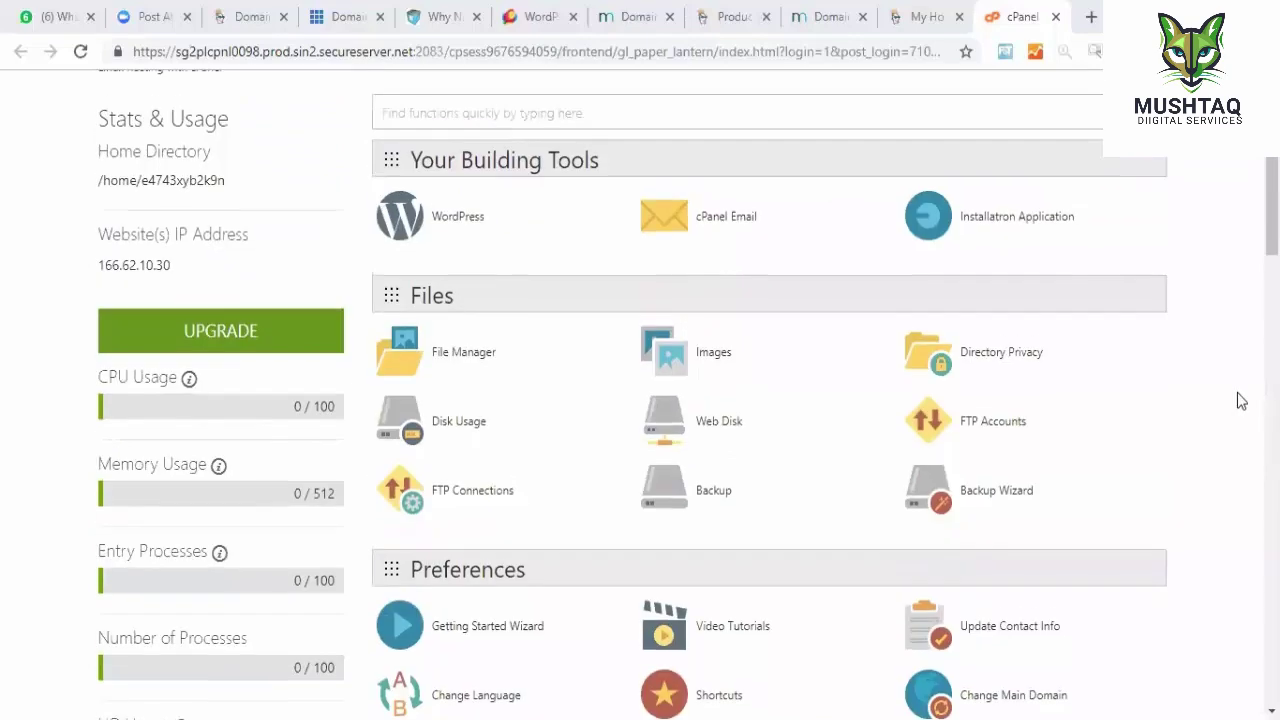
pyautogui.scroll(1, 1240, 400)
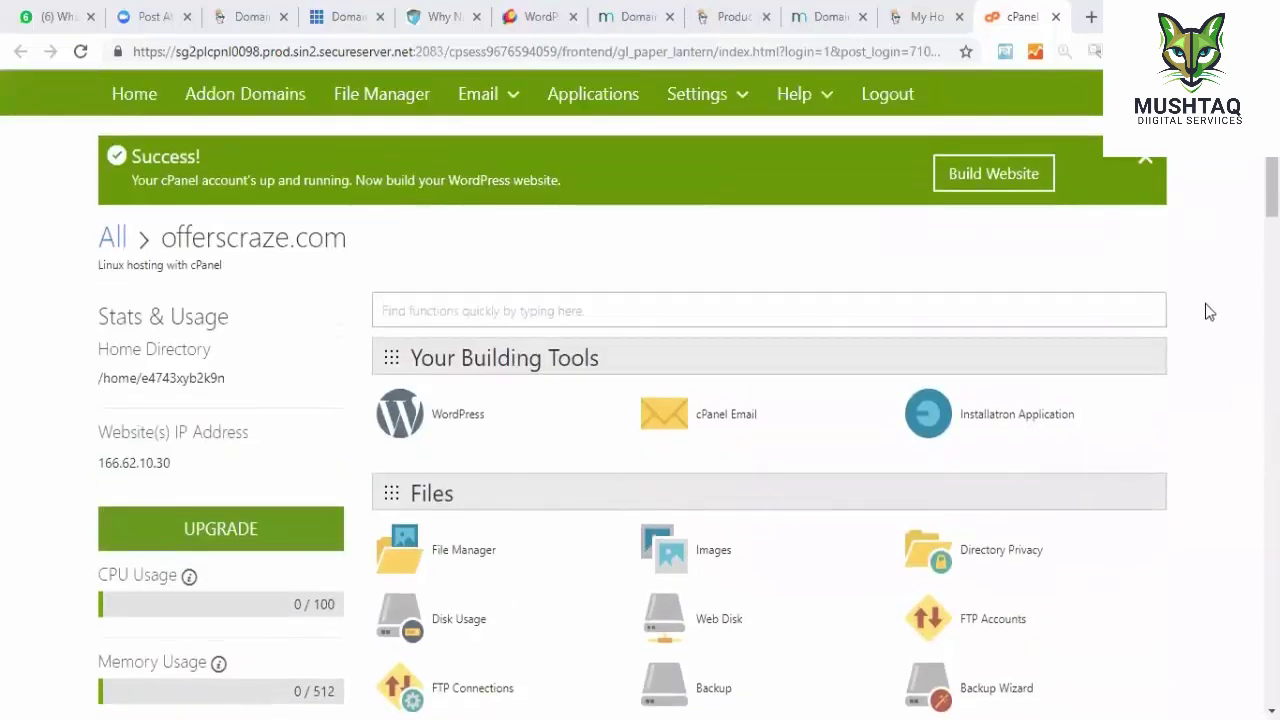
# - Switch to the Bluehost domains page and review the domains on the account with their expiry dates and types
pyautogui.click(366, 5)
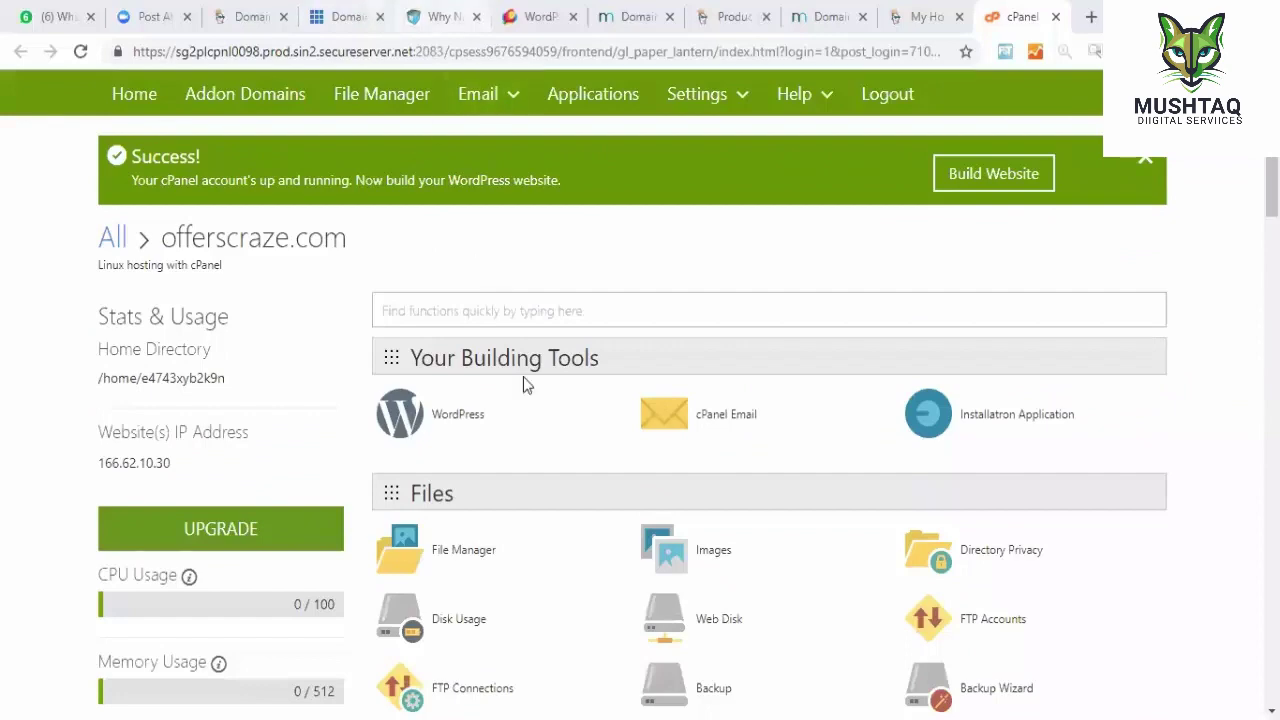
pyautogui.scroll(2, 526, 400)
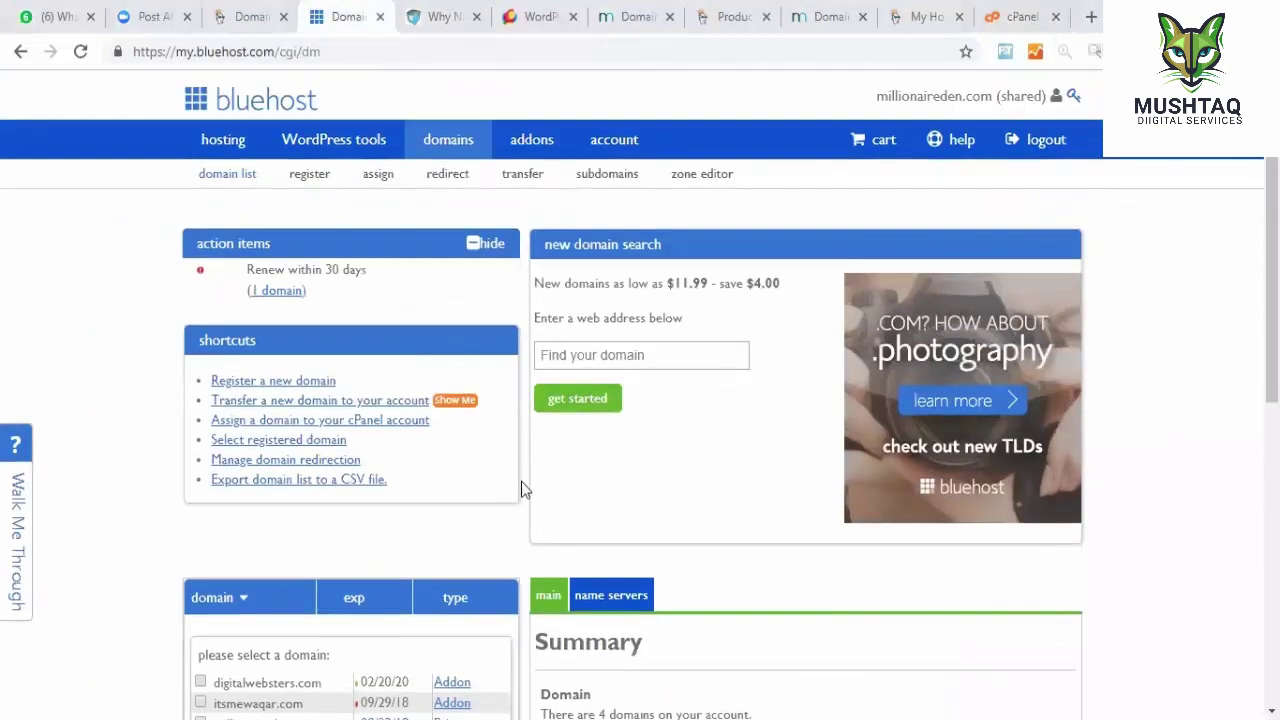
pyautogui.scroll(-1, 521, 483)
pyautogui.scroll(1, 521, 485)
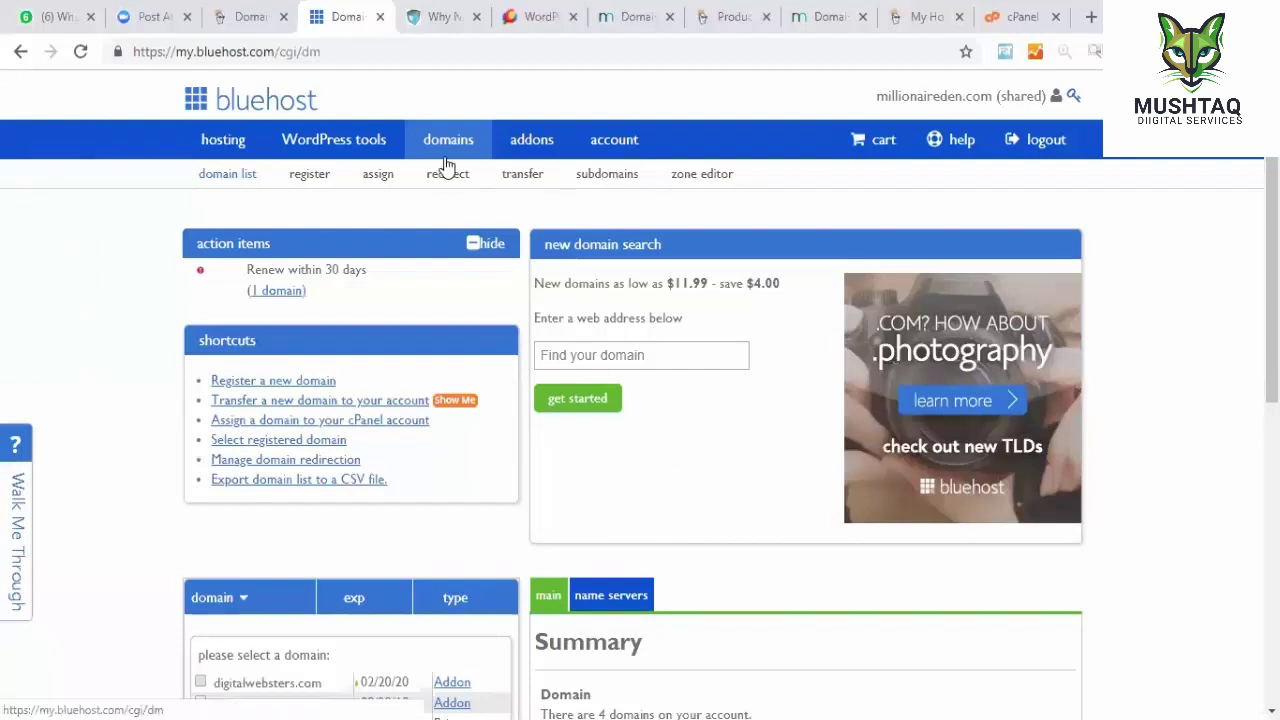
pyautogui.scroll(-5, 433, 390)
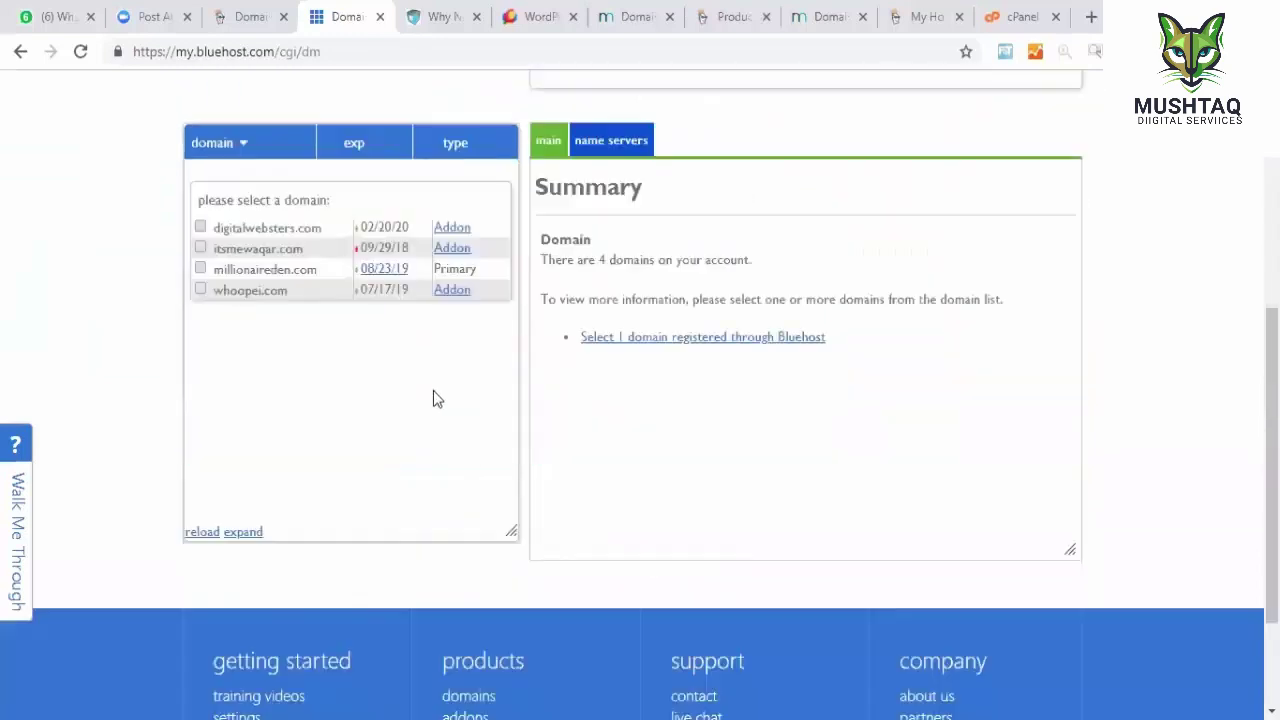
pyautogui.scroll(1, 288, 314)
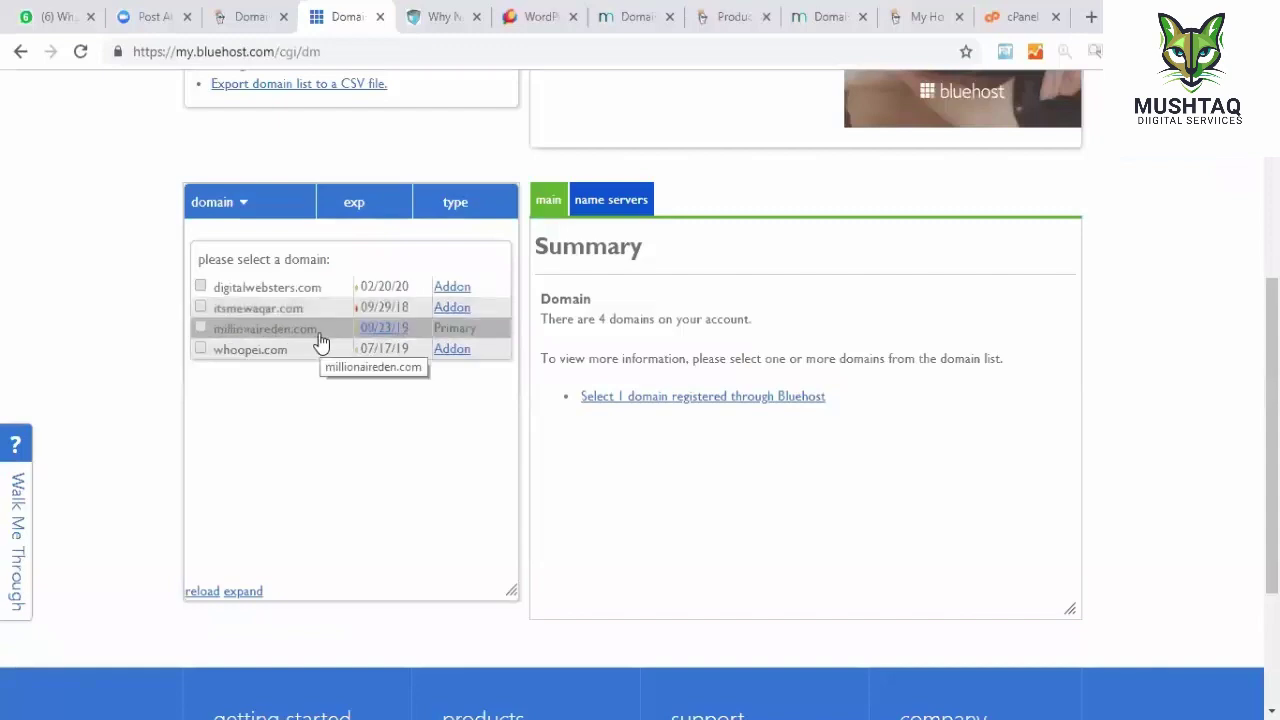
pyautogui.scroll(4, 551, 540)
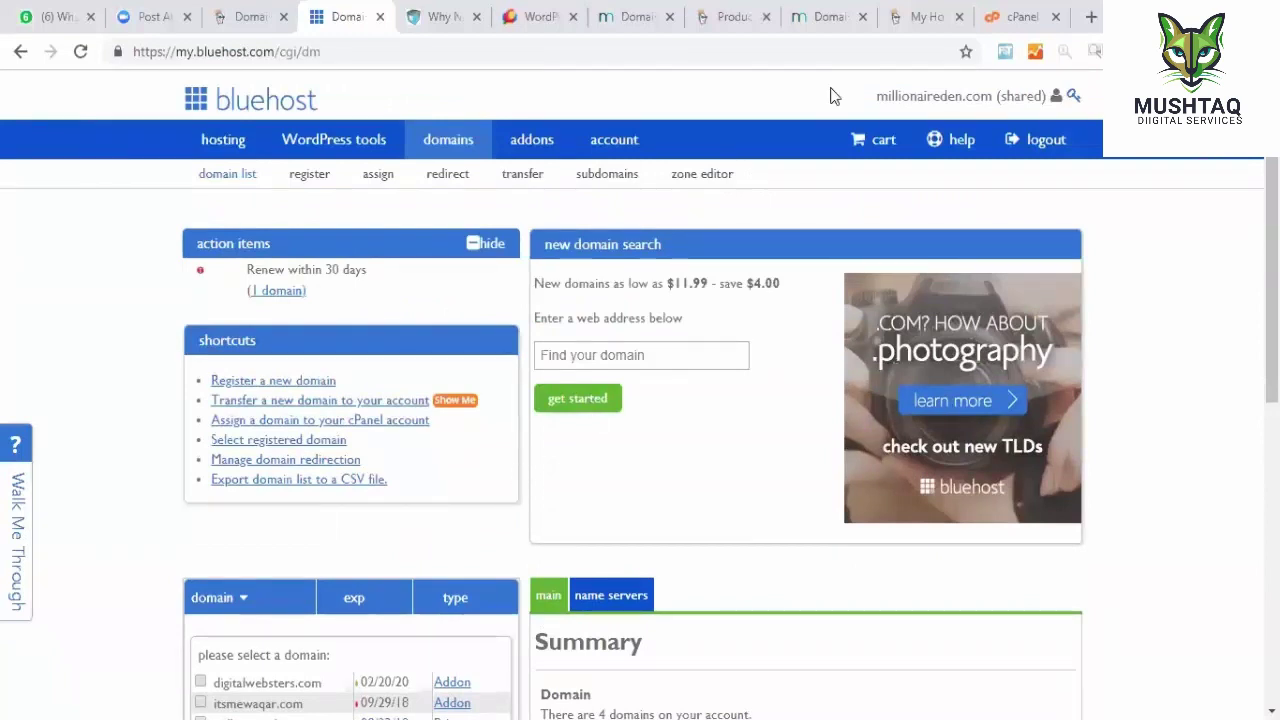
# - Open demo2.digitalwebsters.com in a new browser tab and look over its home page
pyautogui.click(1091, 16)
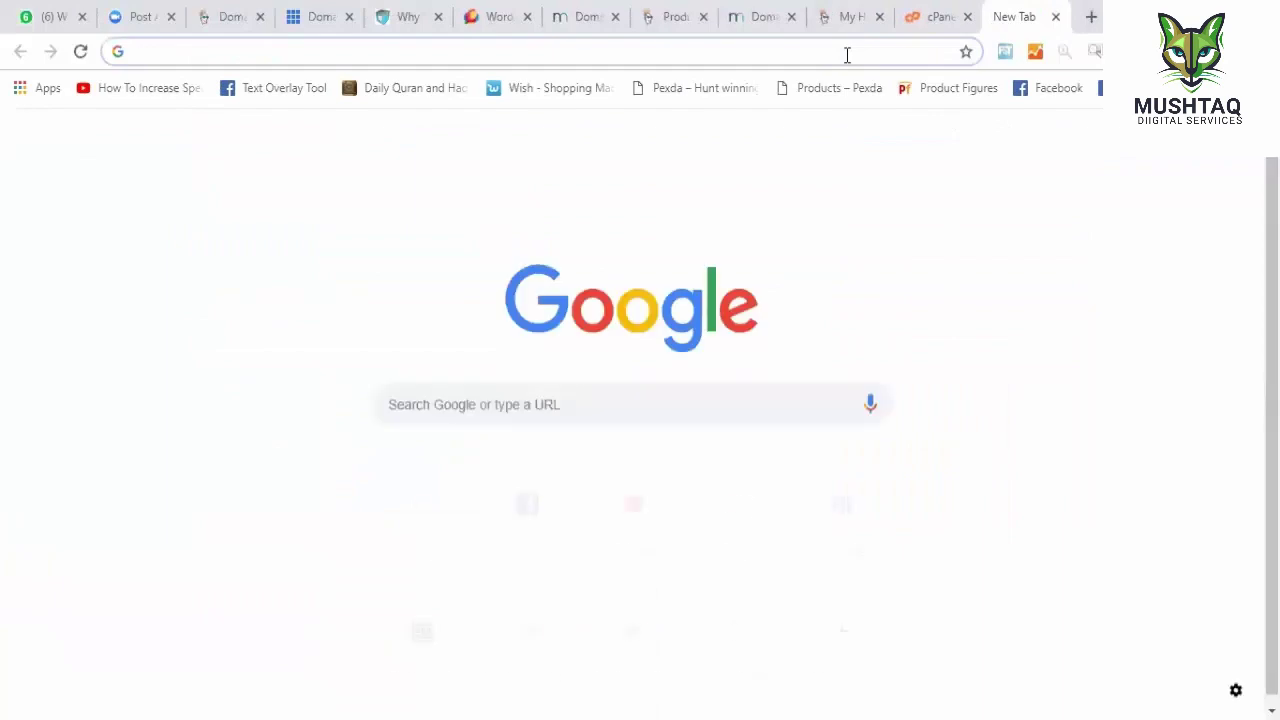
pyautogui.write('demo')
pyautogui.press('Return')
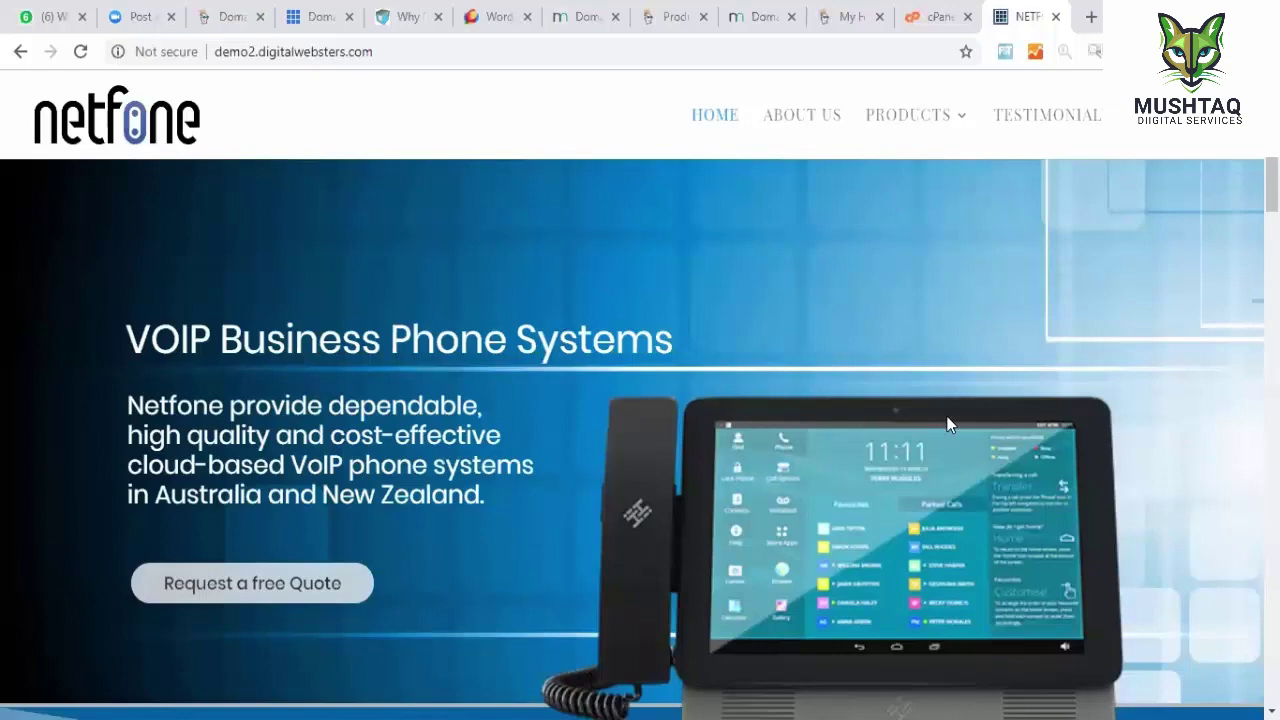
pyautogui.scroll(-10, 823, 365)
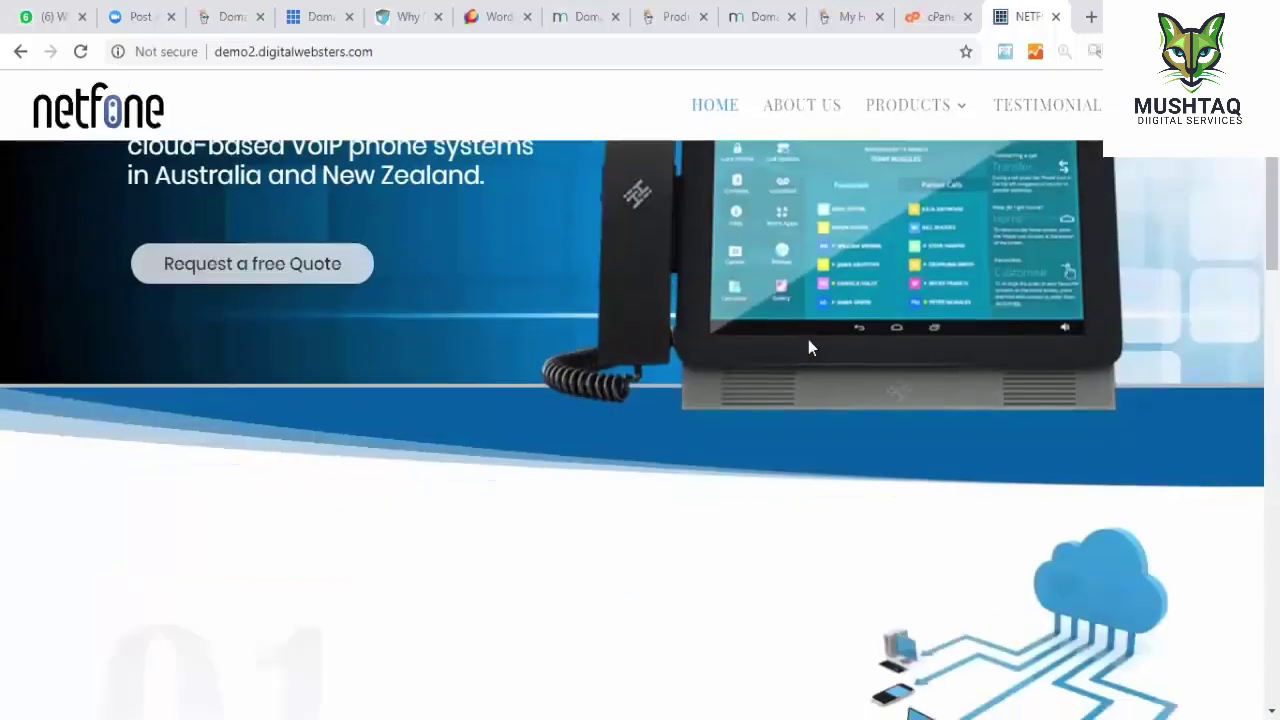
pyautogui.scroll(-4, 808, 347)
pyautogui.scroll(3, 789, 346)
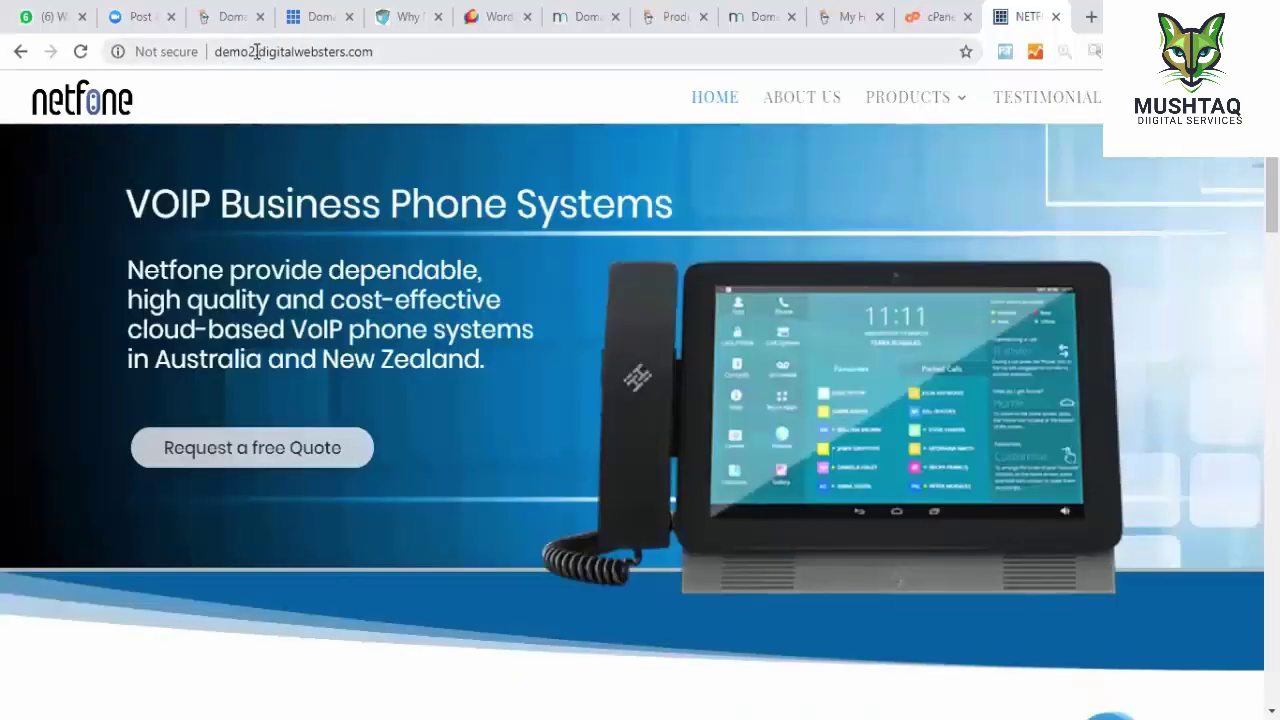
# - Highlight digitalwebsters.com in the demo site's address, and return to the domain list on the Bluehost domains page
pyautogui.moveTo(257, 52); pyautogui.dragTo(382, 55)
pyautogui.click(257, 52)
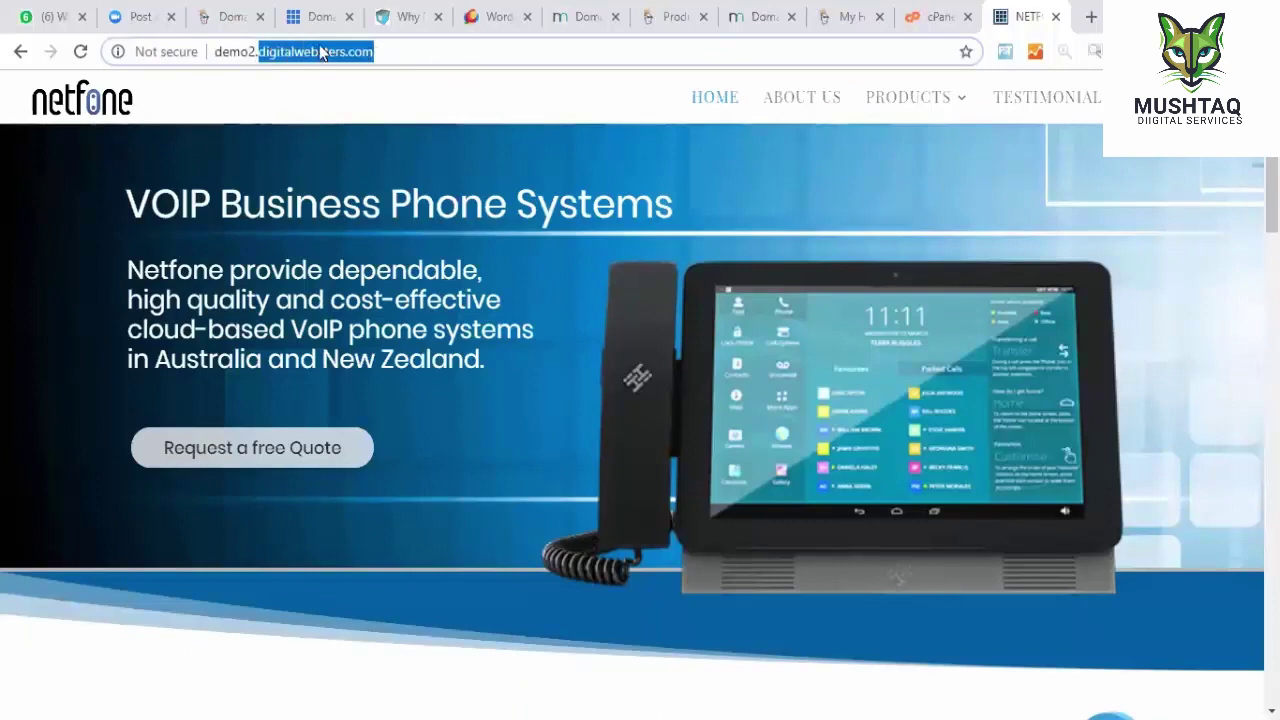
pyautogui.hotkey('ctrl', '4')
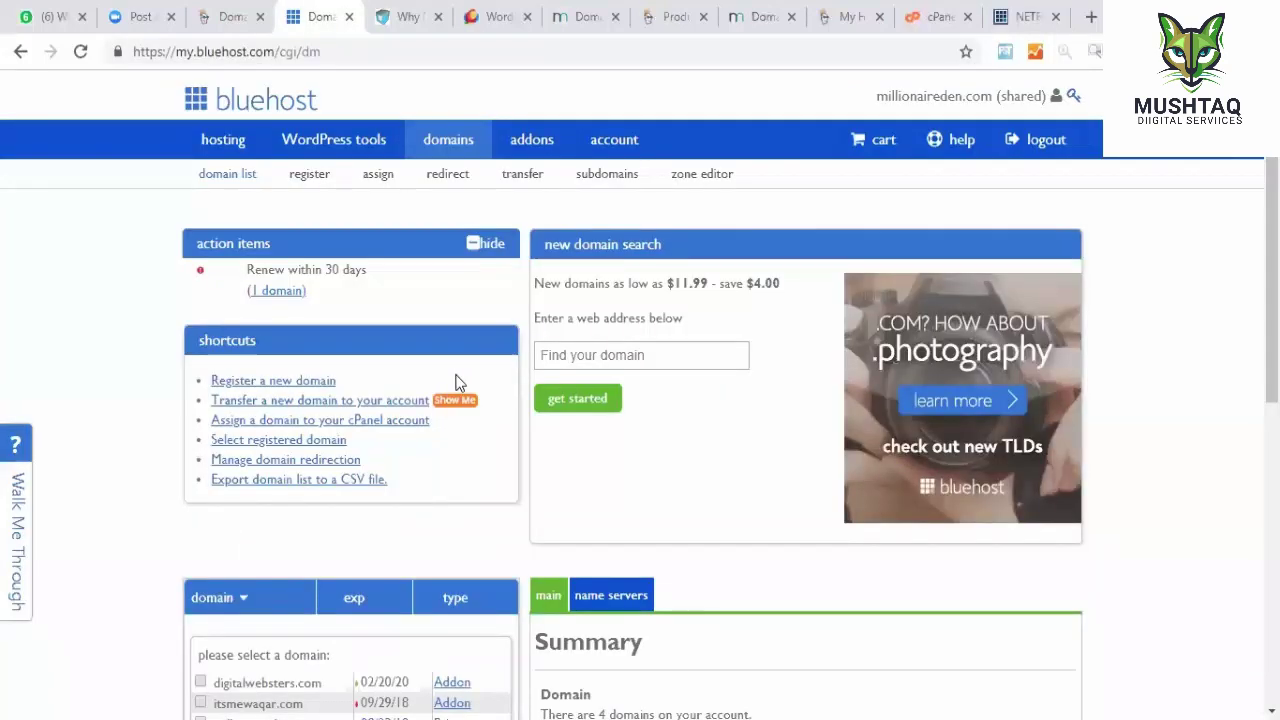
pyautogui.scroll(-2, 470, 470)
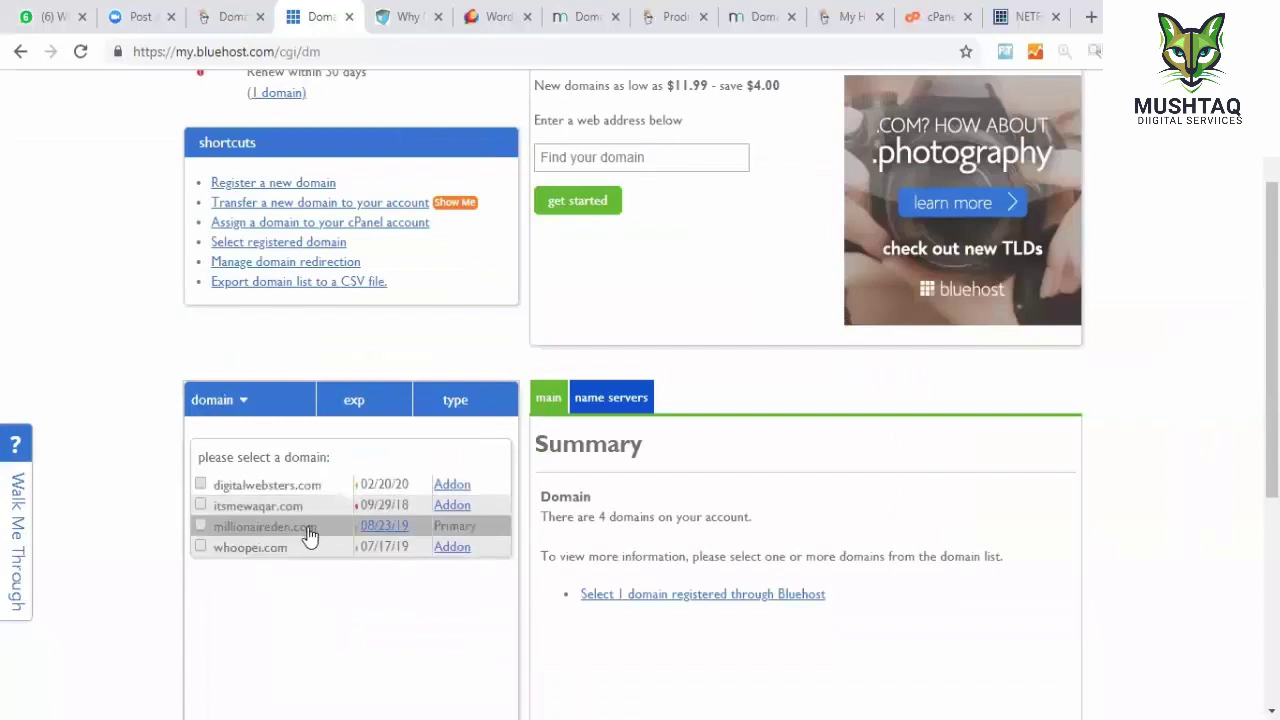